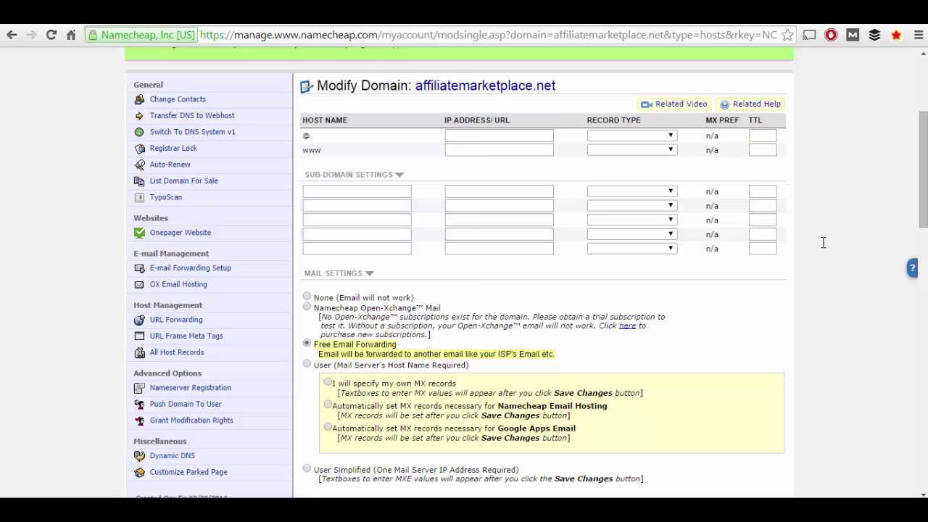
pyautogui.click(473, 138)
pyautogui.write('htt')
pyautogui.press('Down')
pyautogui.press('Return')
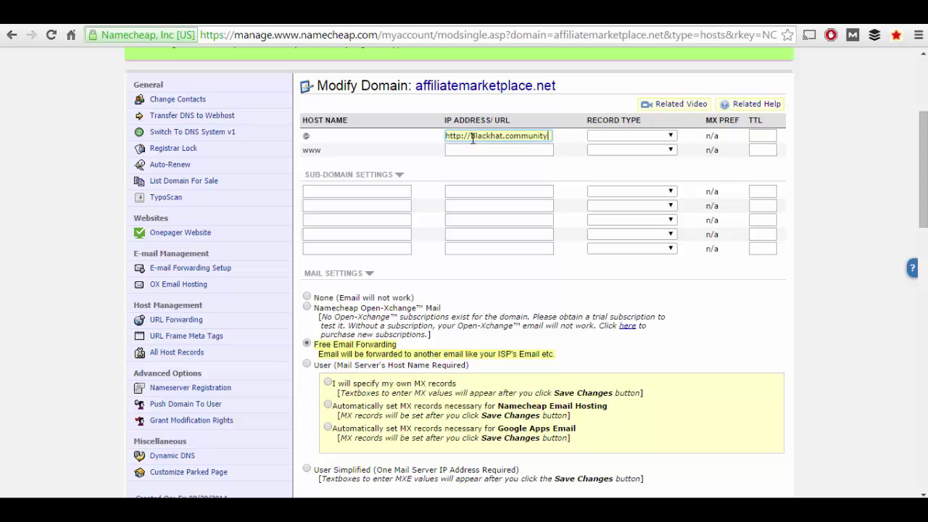
pyautogui.click(480, 150)
pyautogui.press('Down')
pyautogui.press('Return')
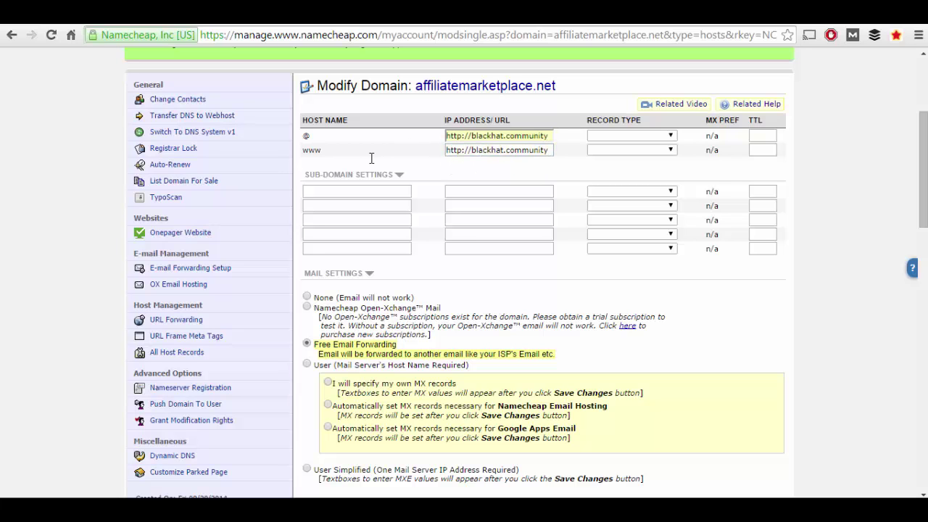
pyautogui.scroll(-3, 377, 189)
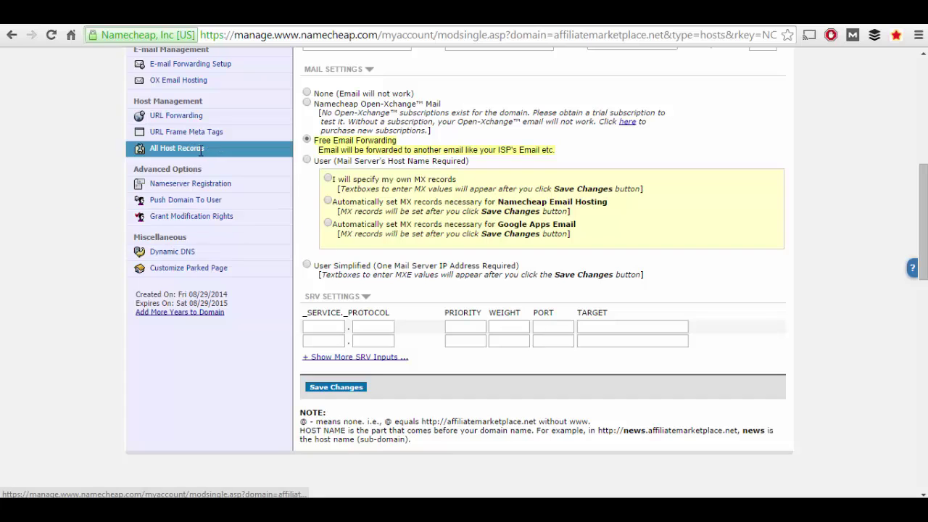
pyautogui.scroll(2, 636, 299)
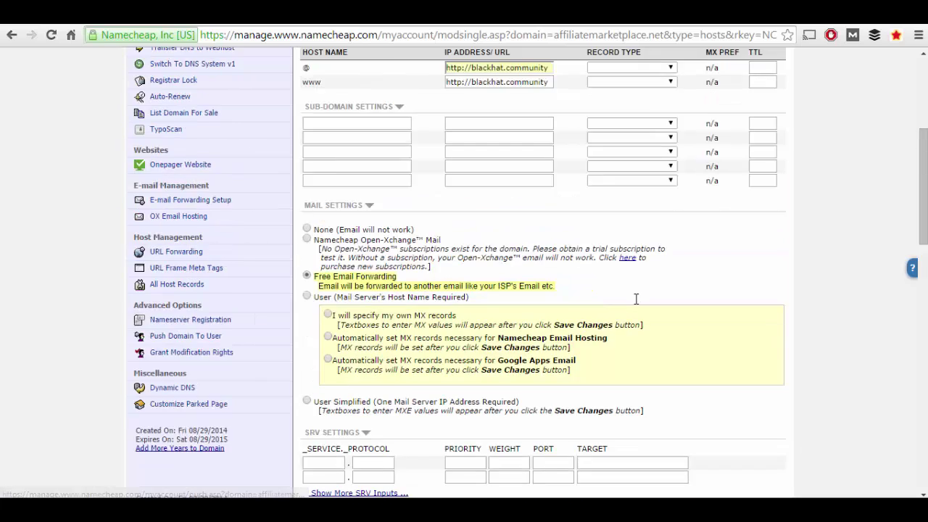
pyautogui.scroll(2, 636, 299)
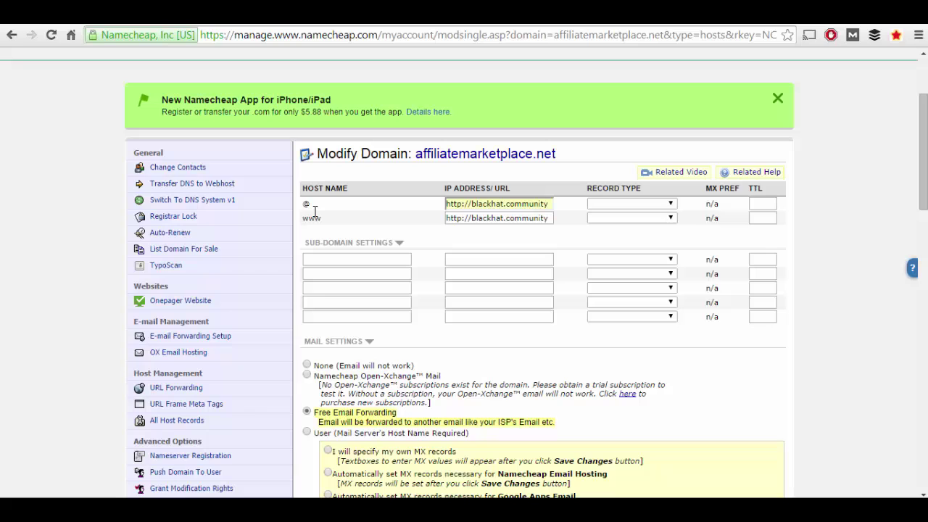
pyautogui.moveTo(314, 210); pyautogui.dragTo(337, 218)
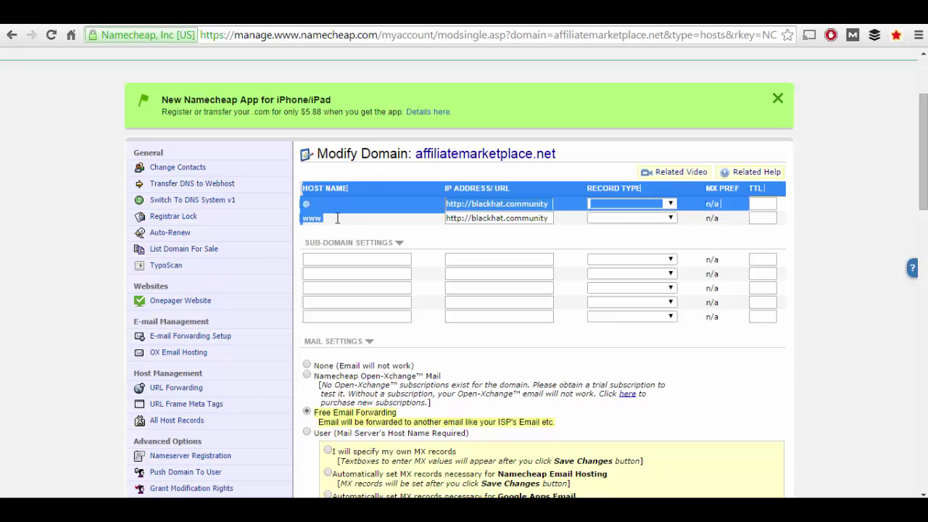
pyautogui.click(337, 218)
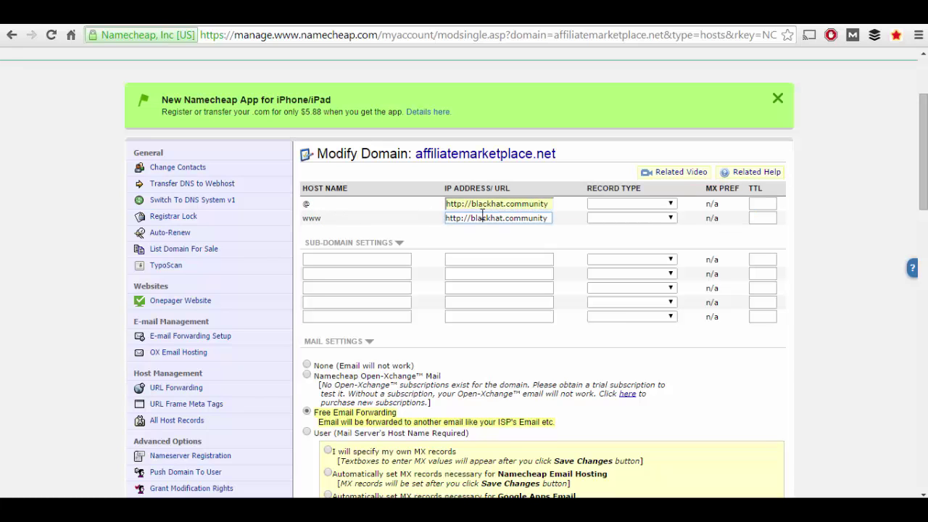
# Set the record type of both the @ and www hosts to URL Redirect (301)
pyautogui.click(645, 204)
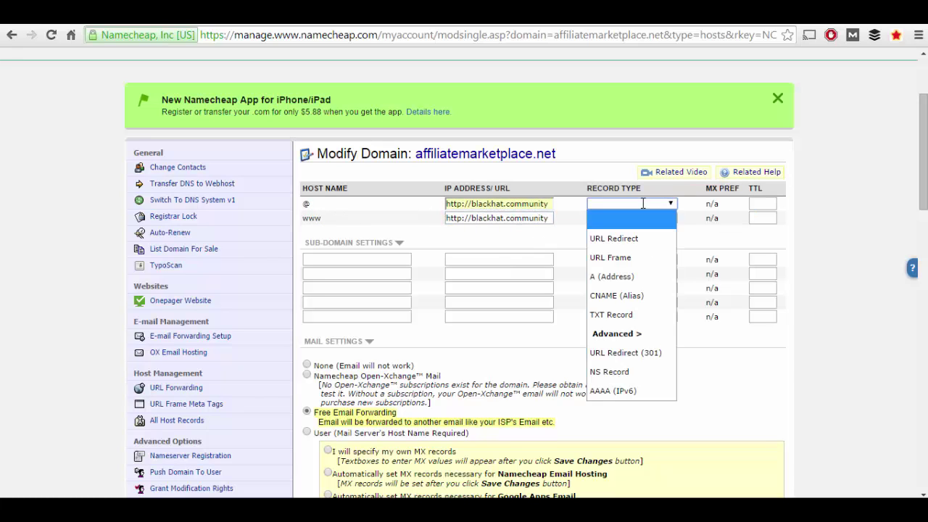
pyautogui.click(640, 353)
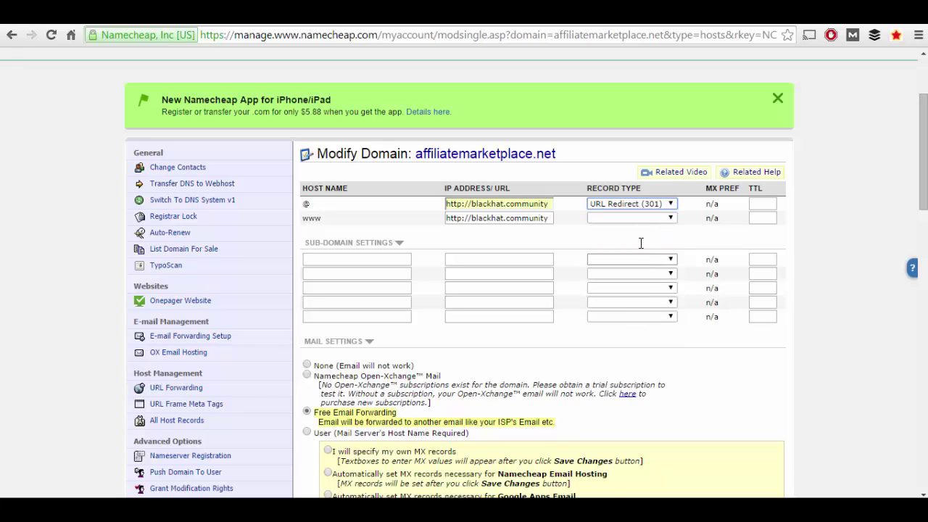
pyautogui.click(637, 218)
pyautogui.click(662, 370)
# Set the TTL of the @ and www records to 1800 and save the host record changes
pyautogui.click(758, 203)
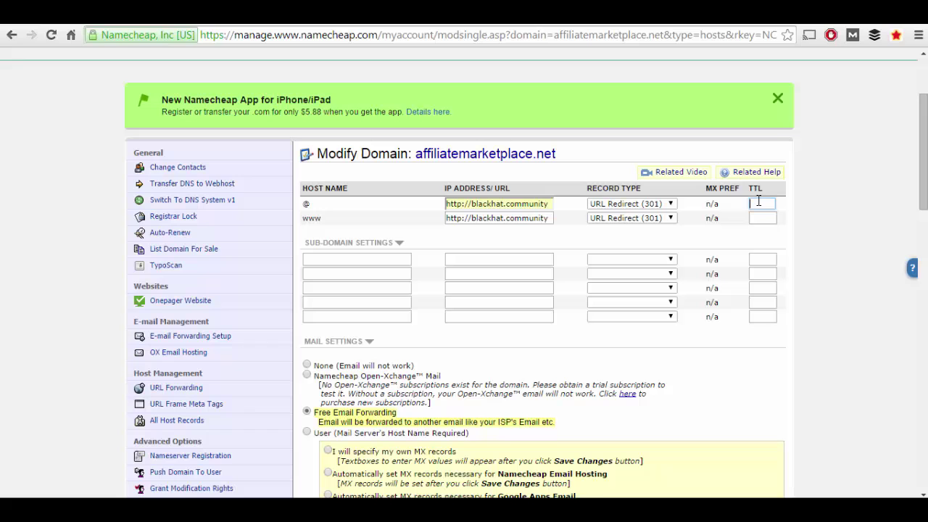
pyautogui.press('Down')
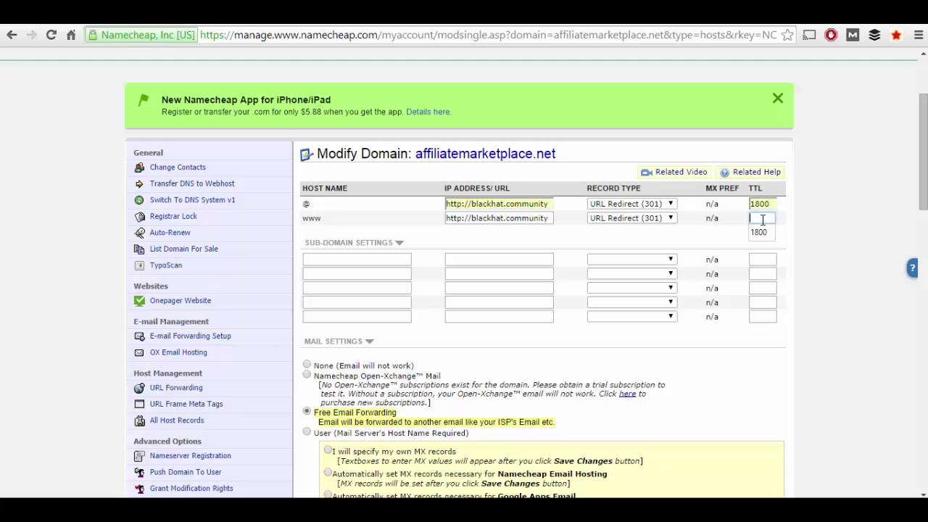
pyautogui.press('Return')
pyautogui.scroll(-5, 823, 206)
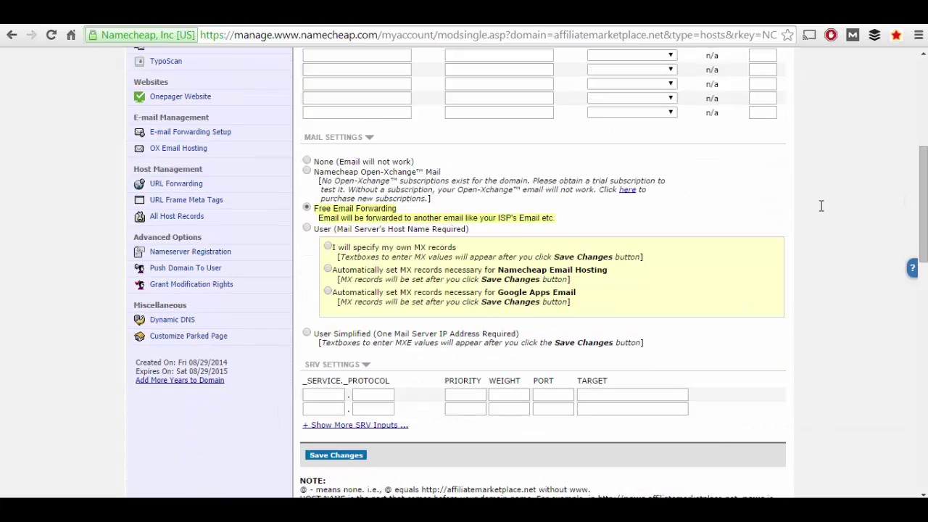
pyautogui.click(341, 319)
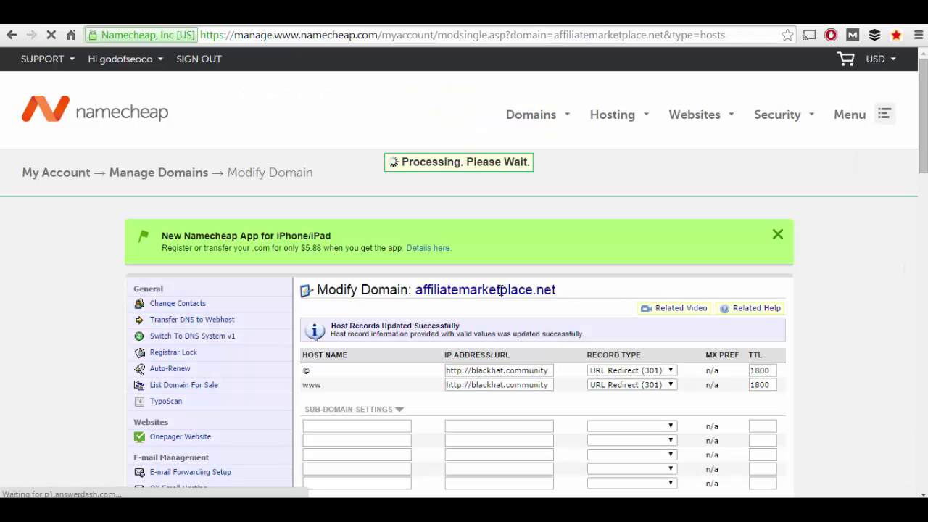
pyautogui.moveTo(575, 291); pyautogui.dragTo(440, 290)
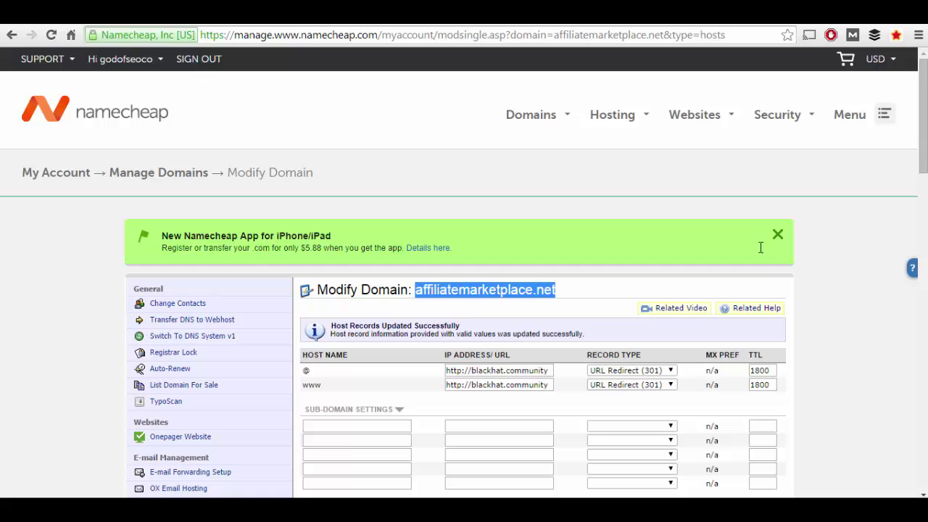
pyautogui.click(846, 255)
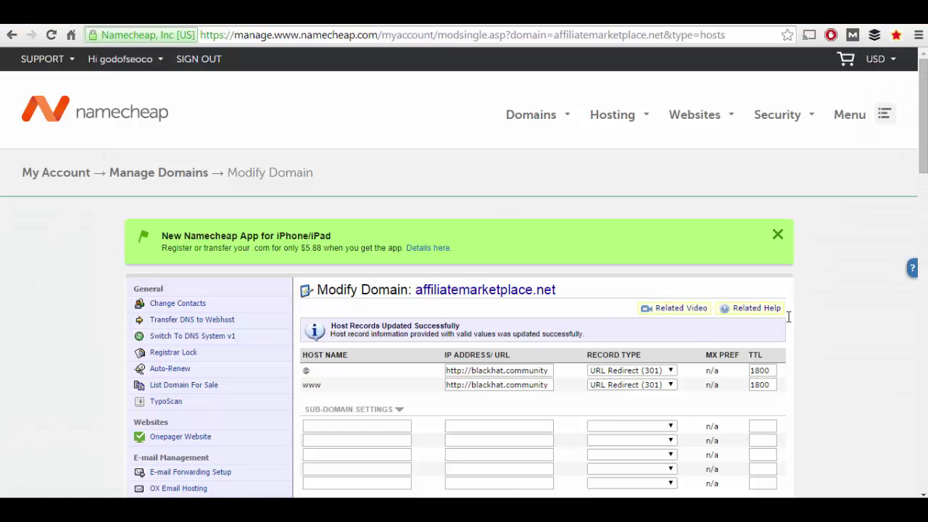
pyautogui.scroll(-2, 789, 317)
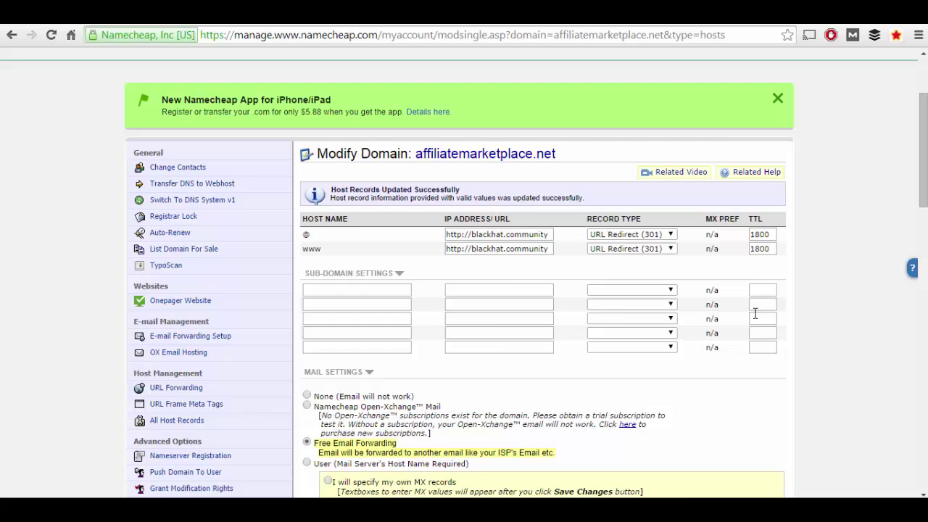
pyautogui.scroll(2, 561, 312)
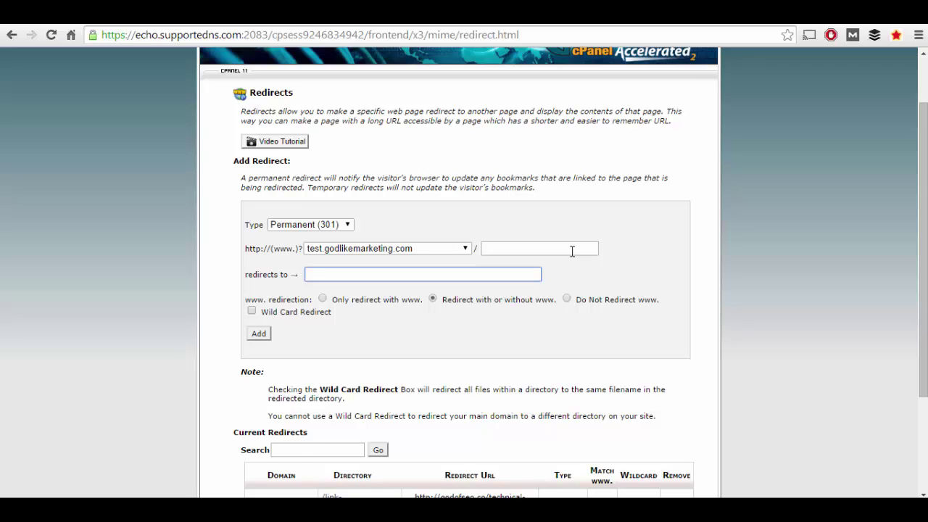
pyautogui.scroll(1, 572, 250)
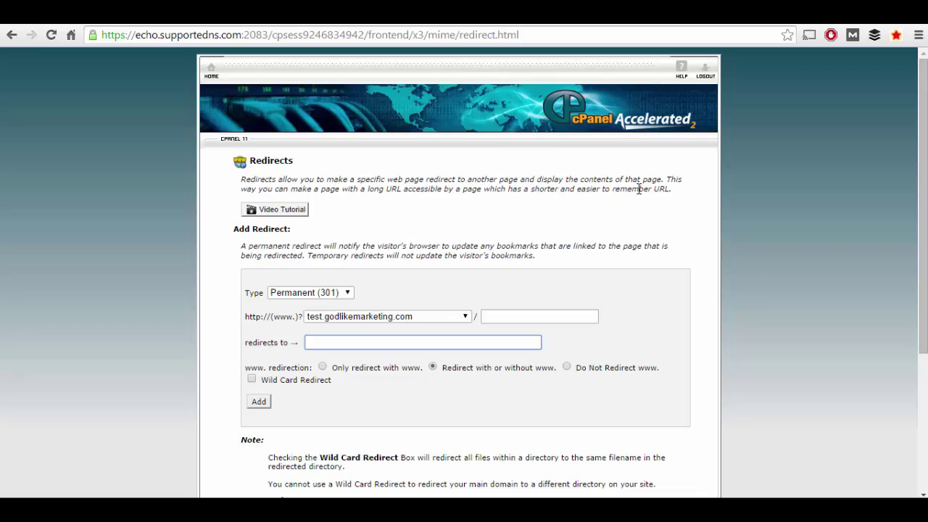
pyautogui.click(272, 294)
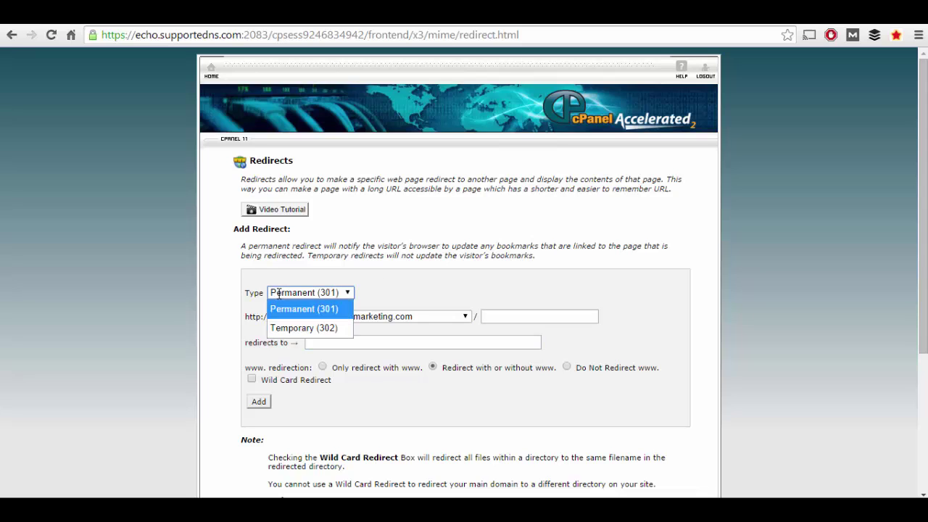
pyautogui.click(318, 308)
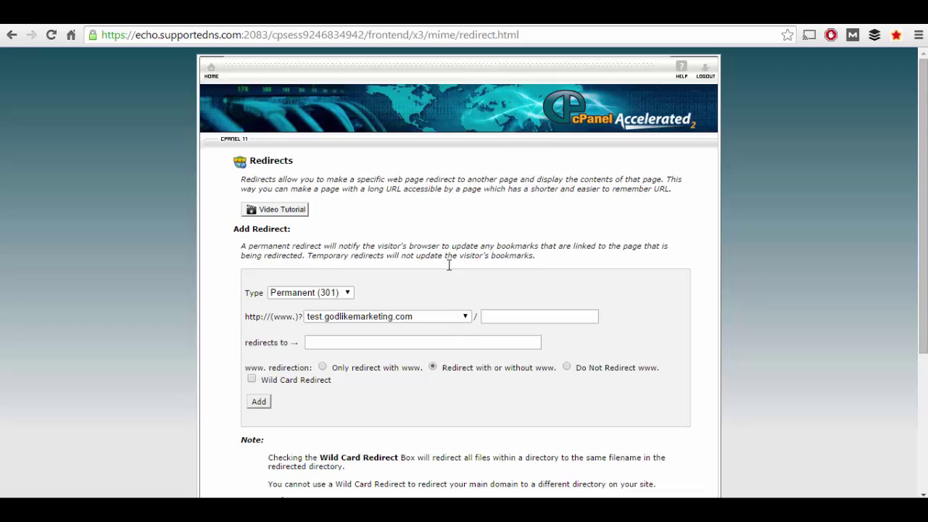
pyautogui.click(383, 343)
pyautogui.click(390, 357)
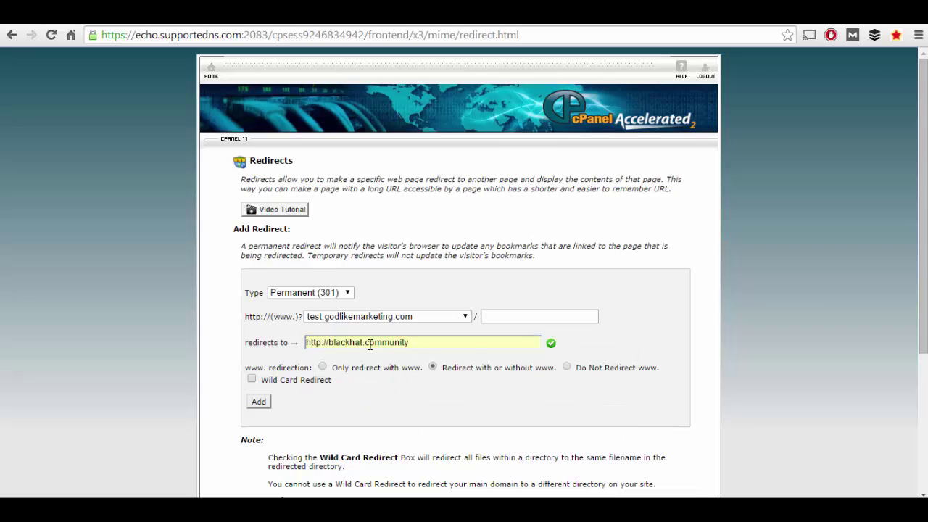
pyautogui.click(261, 401)
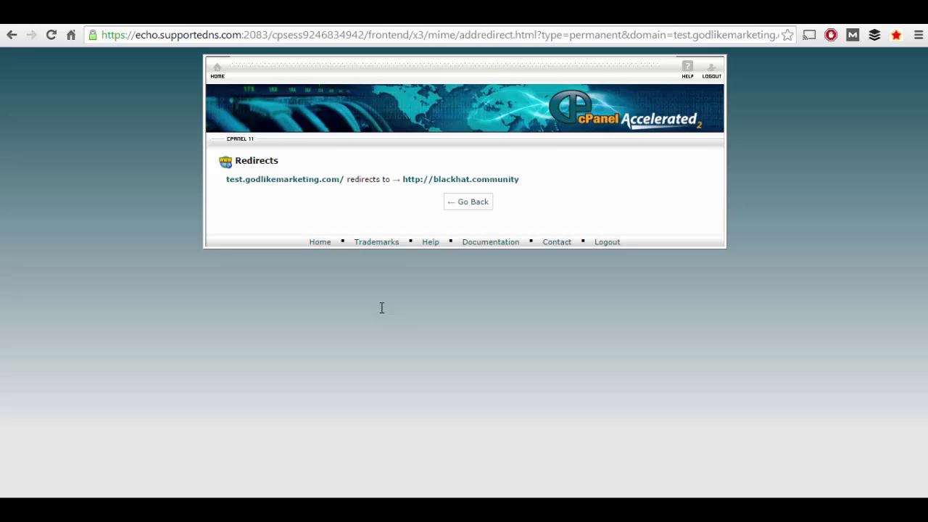
# Select the redirect's source address test.godlikemarketing.com/ and return to the Redirects page
pyautogui.moveTo(218, 179); pyautogui.dragTo(344, 181)
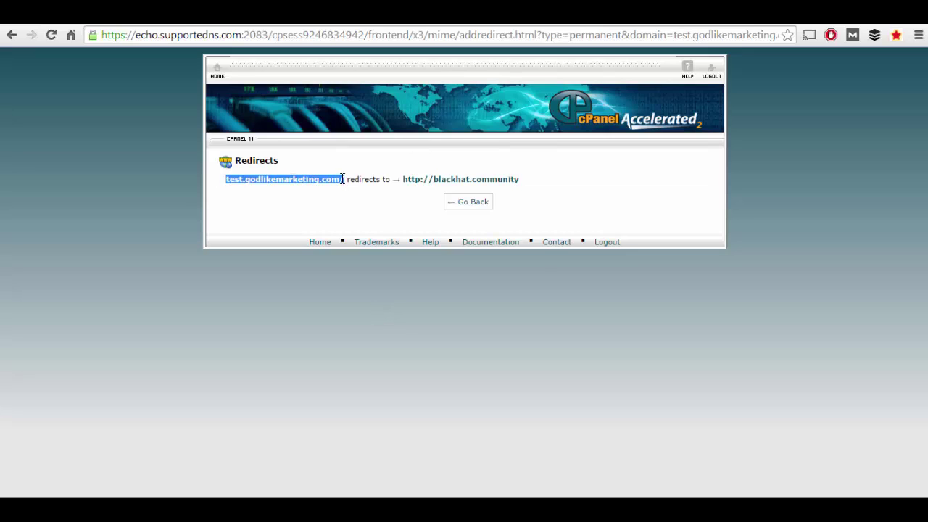
pyautogui.rightClick(344, 181)
pyautogui.click(366, 183)
pyautogui.click(470, 203)
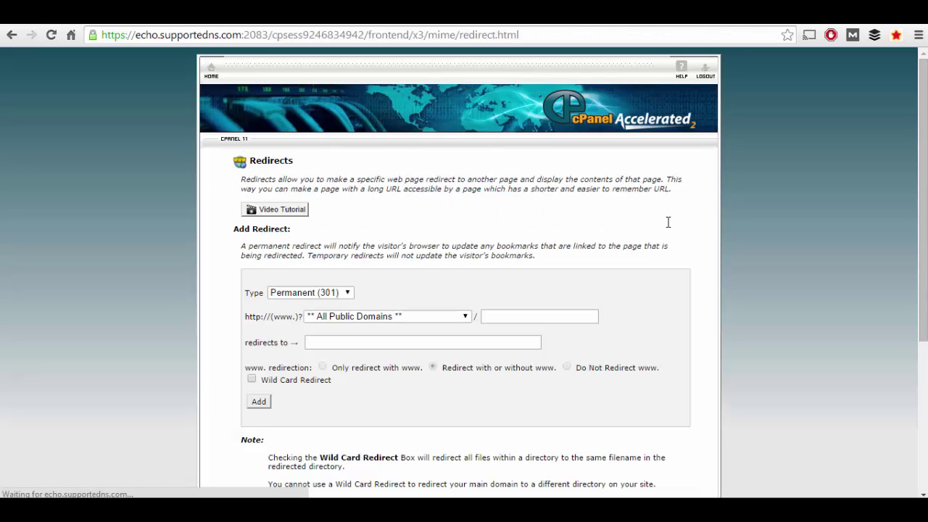